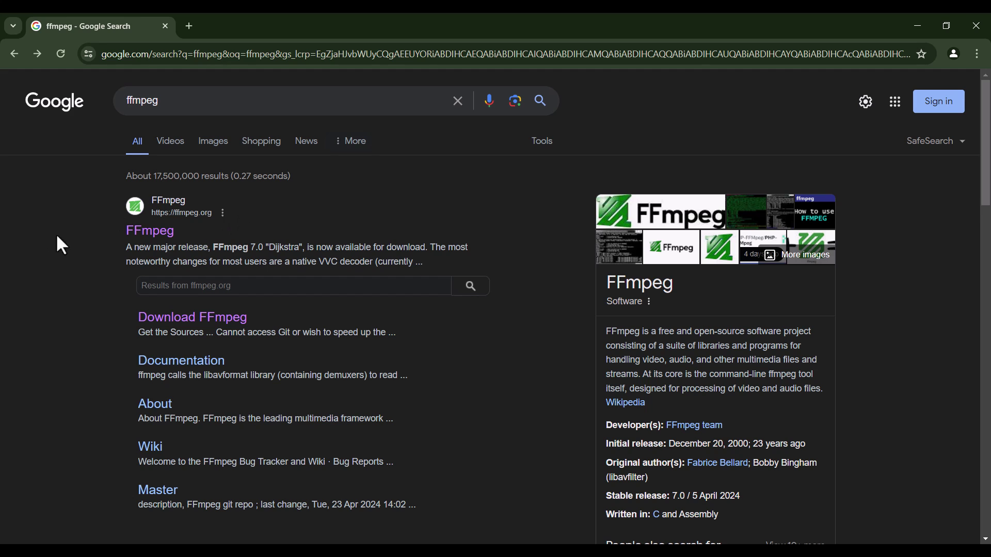
- Navigate from ffmpeg.org's Download page via the Windows options to the BtbN builds releases page on GitHub
left_click(150, 231)
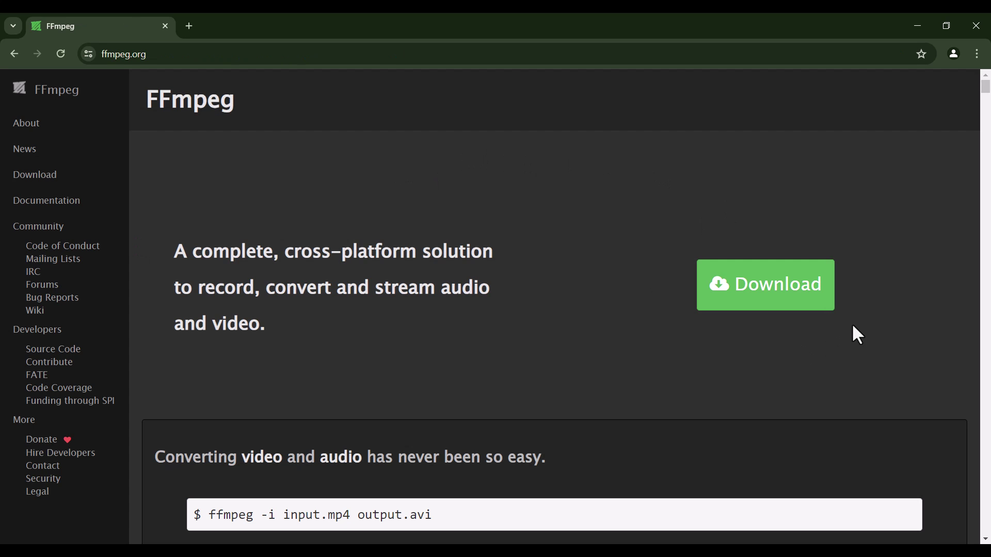
left_click(820, 296)
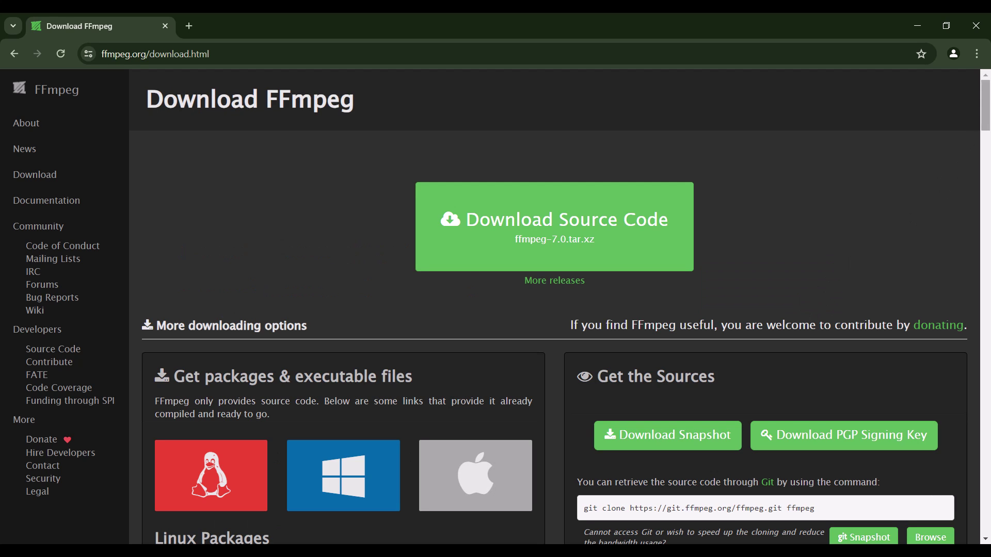
left_click_drag(986, 116, 987, 148)
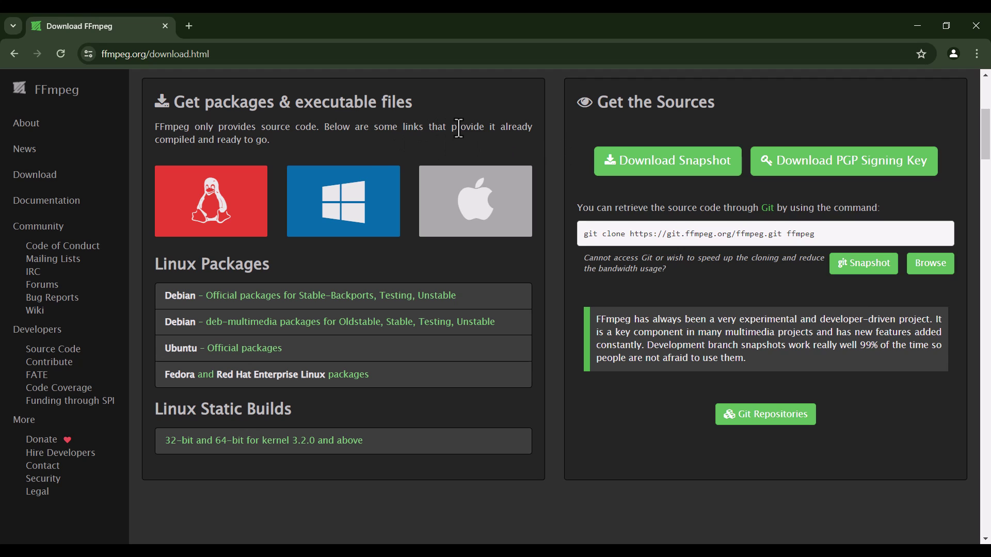
left_click(359, 192)
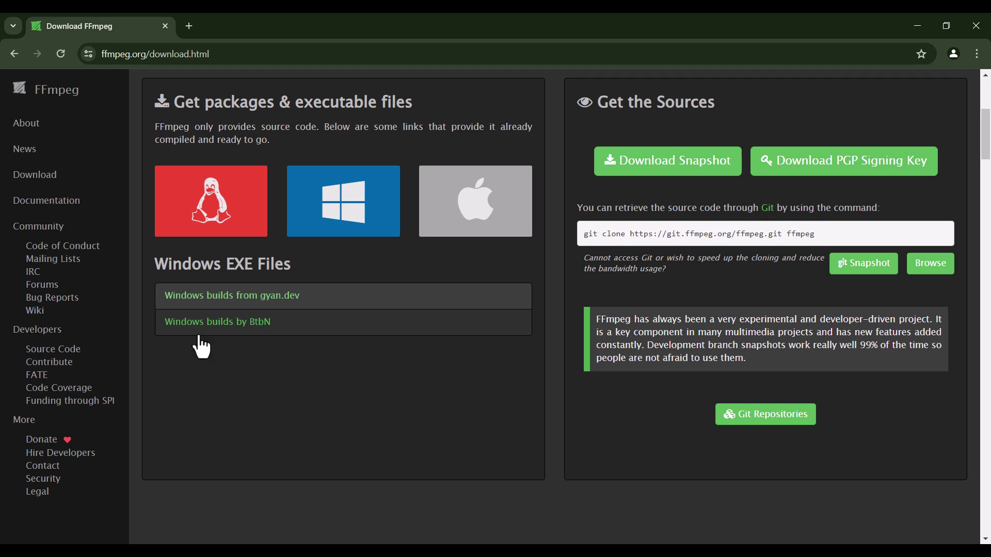
left_click(230, 332)
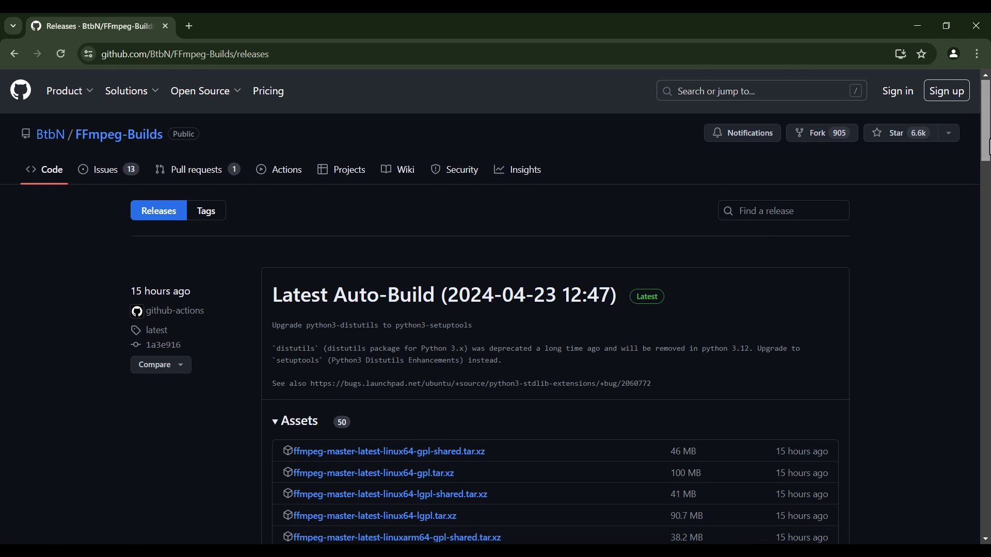
- Download ffmpeg-master-latest-win64-gpl.zip from the Latest Auto-Build assets and show it in its folder
scroll(975, 184, "down", 5)
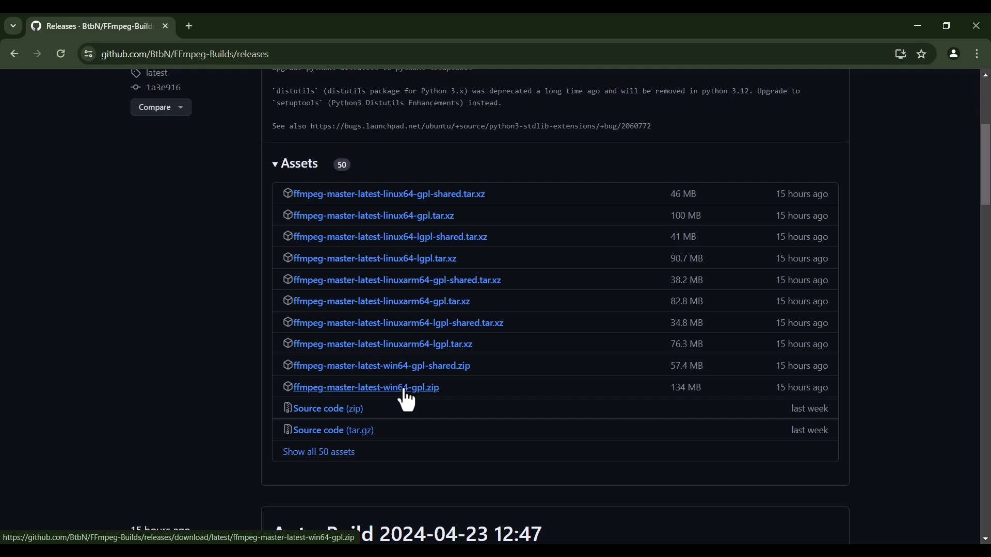
left_click(407, 392)
left_click(930, 54)
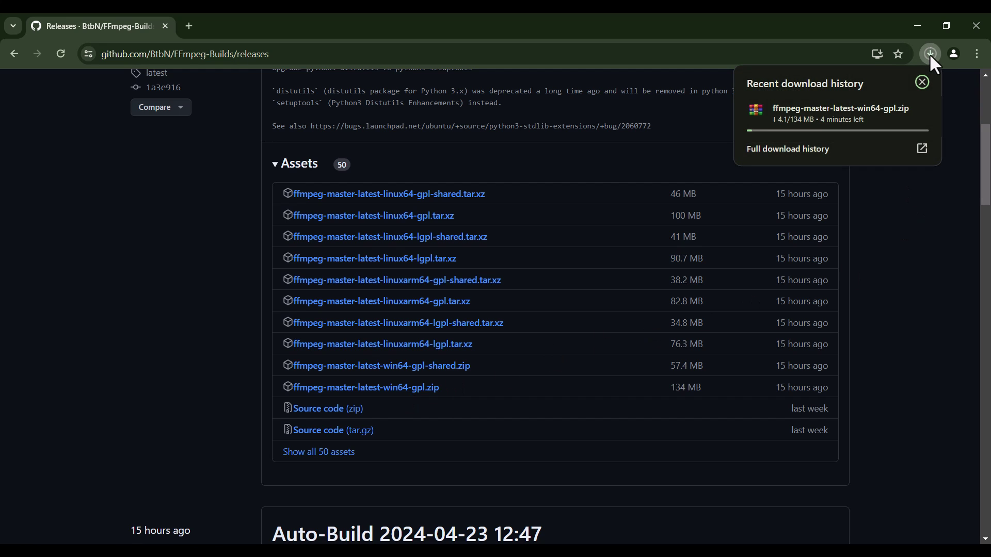
mouse_move(846, 87)
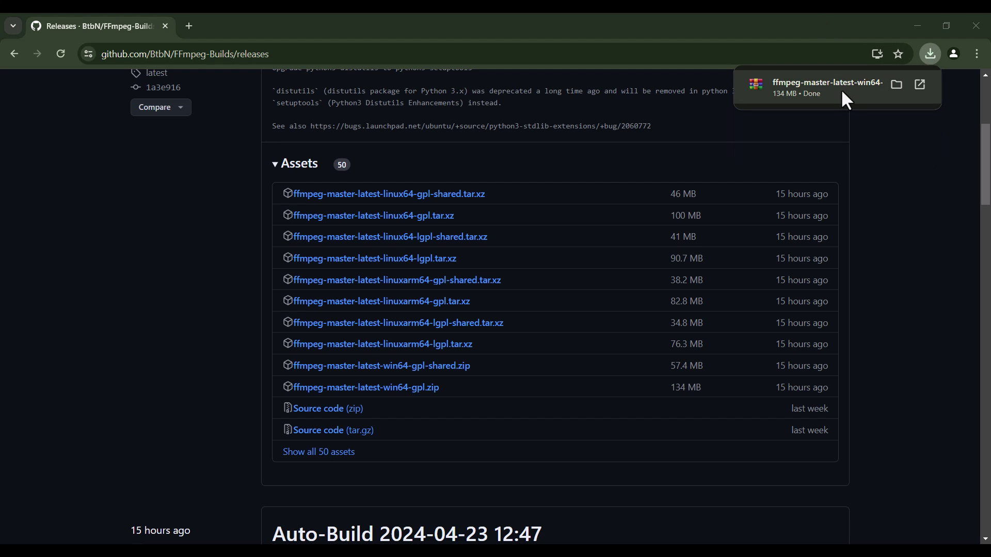
left_click(896, 84)
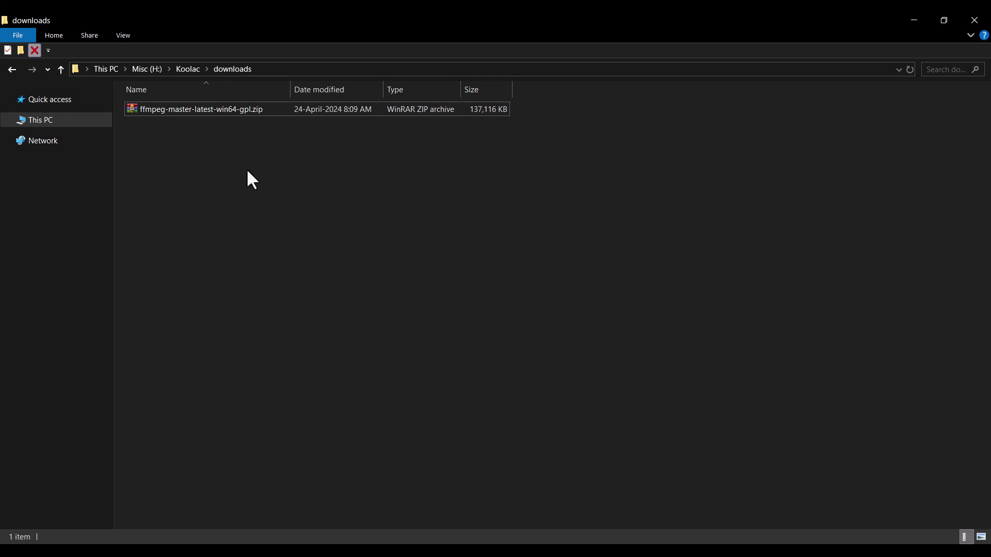
- Select the downloaded FFmpeg zip and go to Local Disk (C:)
left_click(205, 110)
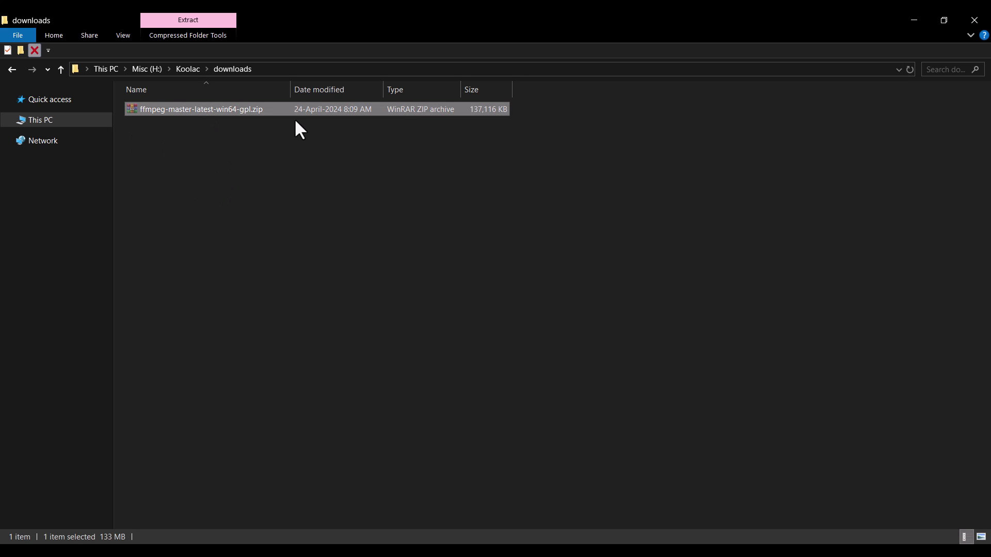
left_click(37, 122)
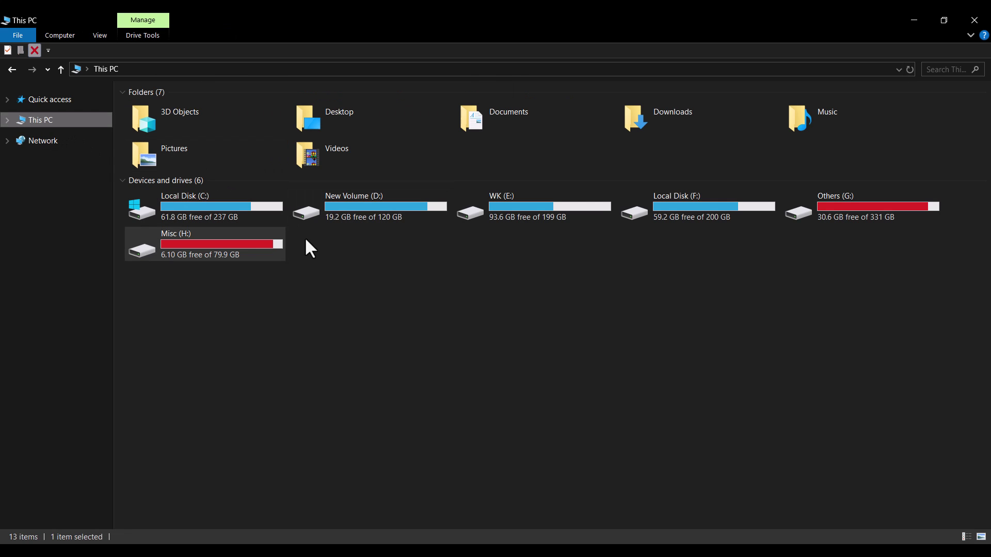
double_click(223, 215)
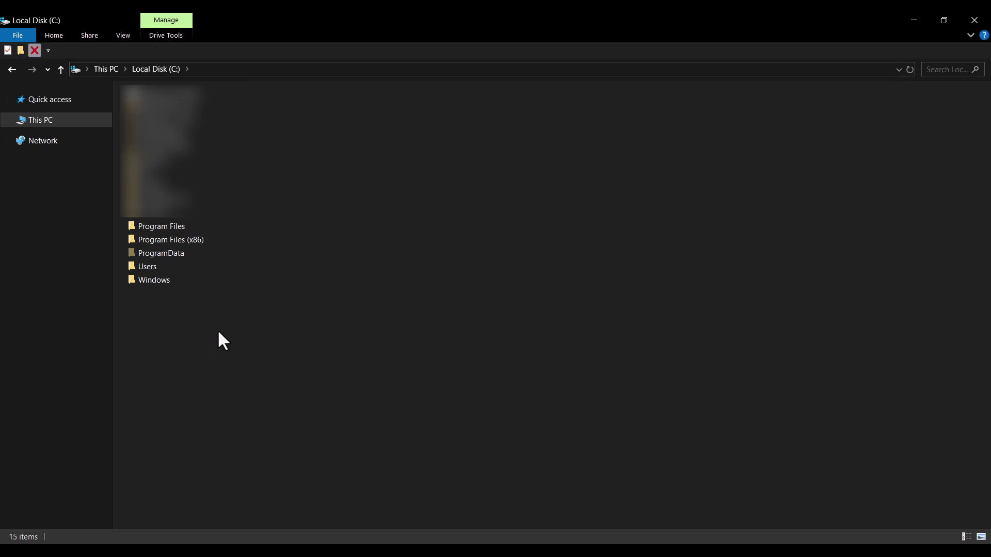
- Create a folder named ffmpeg on C: and paste the FFmpeg zip into it
left_click(55, 35)
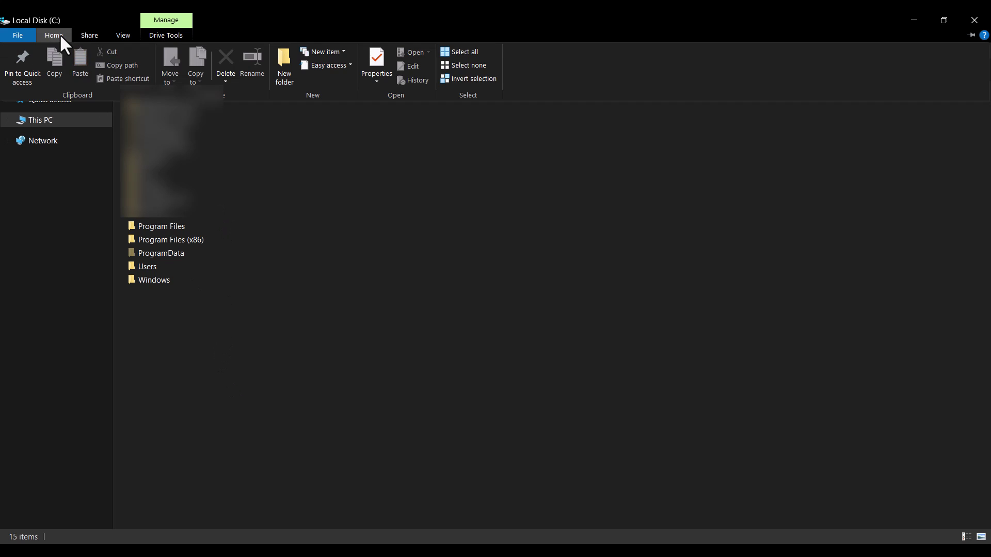
left_click(282, 59)
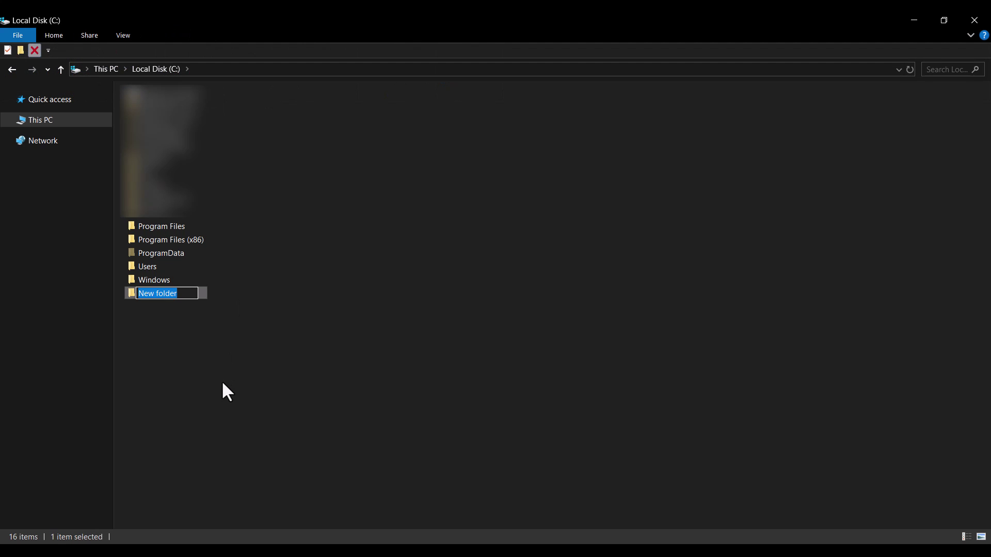
type("ffmpeg")
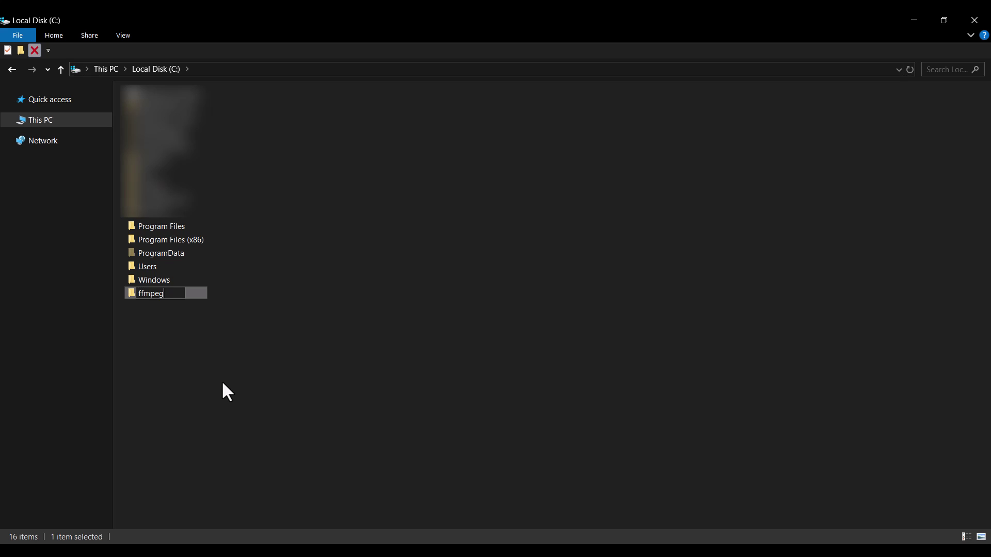
key("Return")
key("Return")
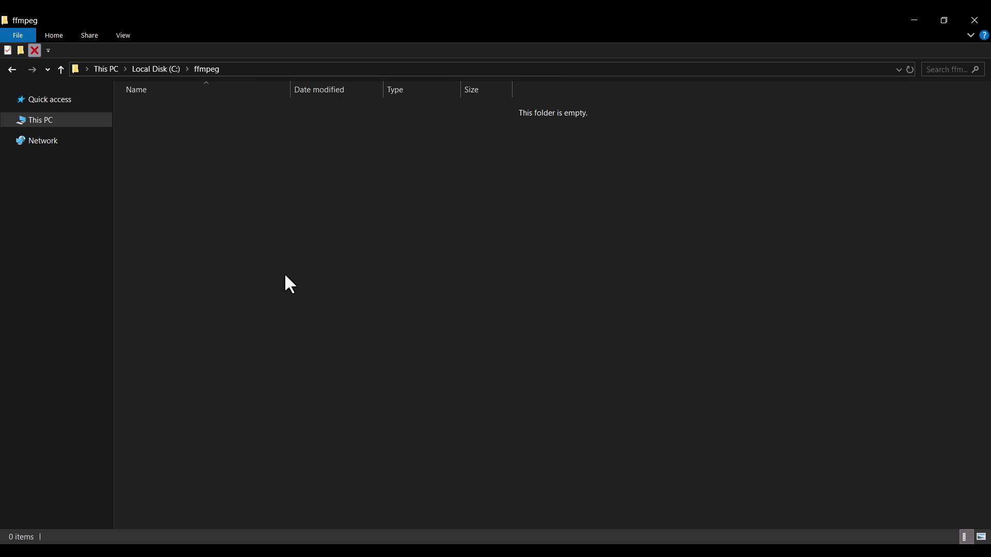
key("ctrl+v")
- Extract the zip into C:\ffmpeg, then permanently delete the zip file
left_click(202, 151)
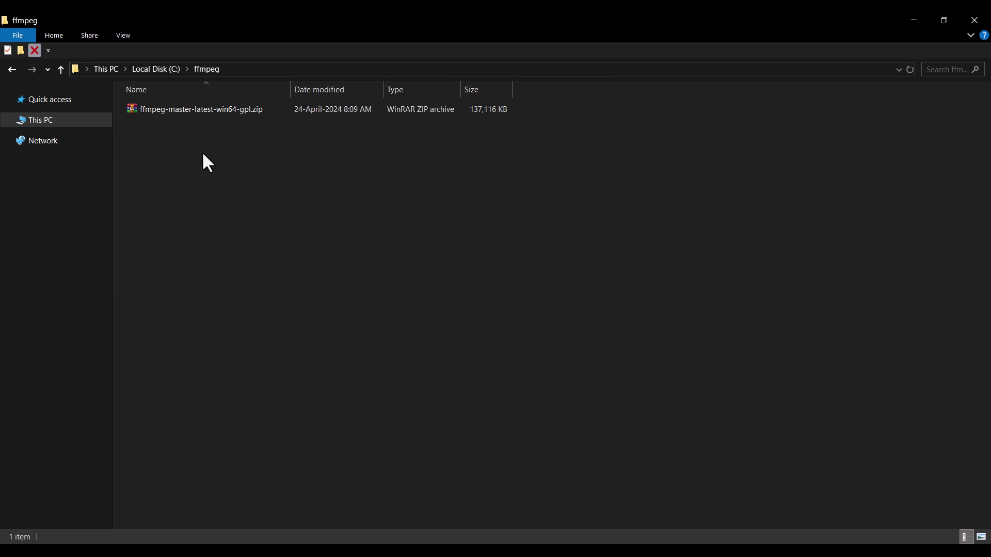
right_click(156, 110)
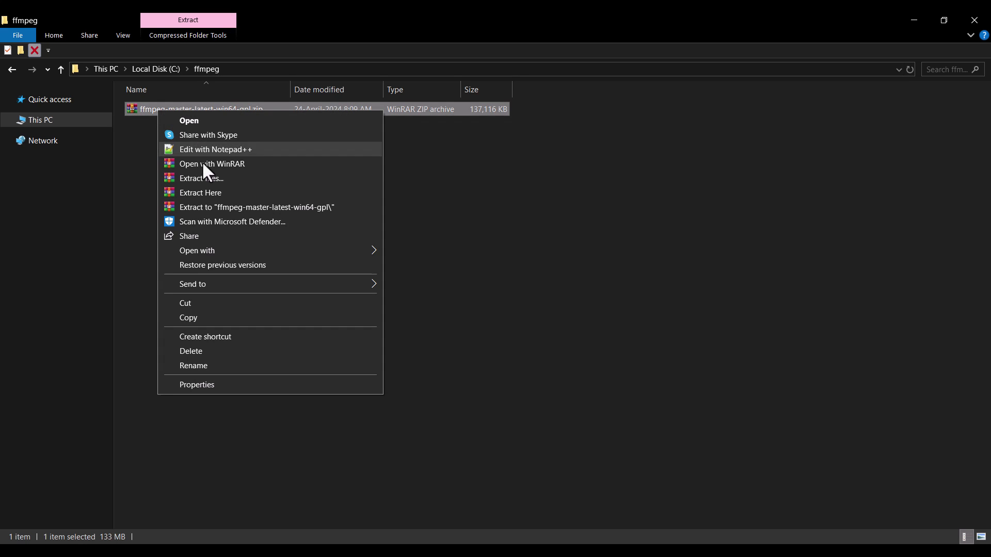
left_click(201, 189)
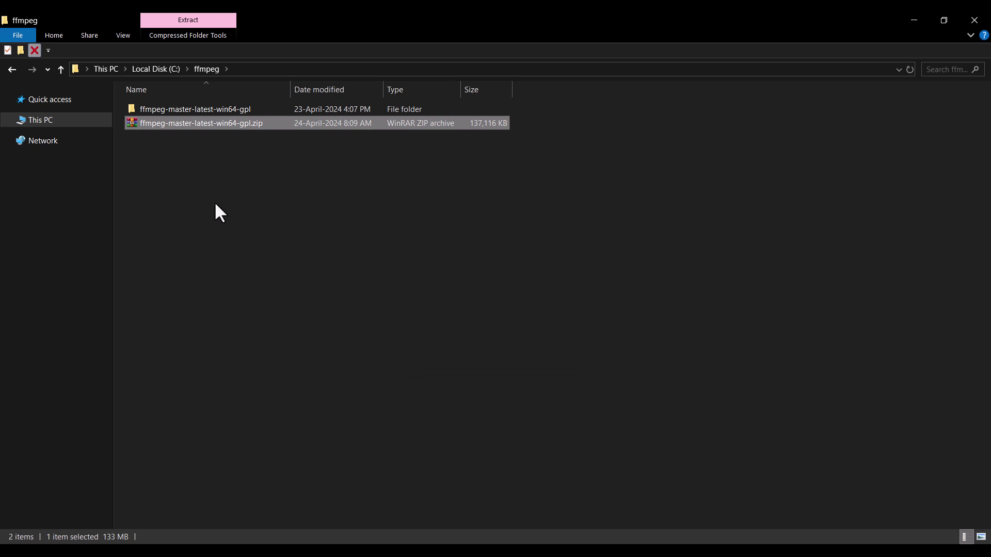
left_click(215, 204)
left_click(155, 126)
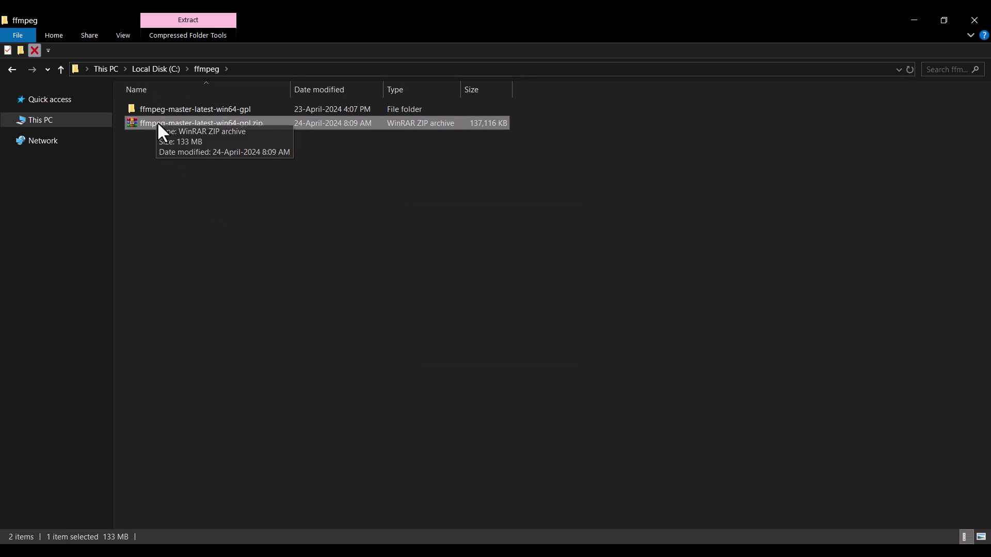
key("shift+Delete")
key("Return")
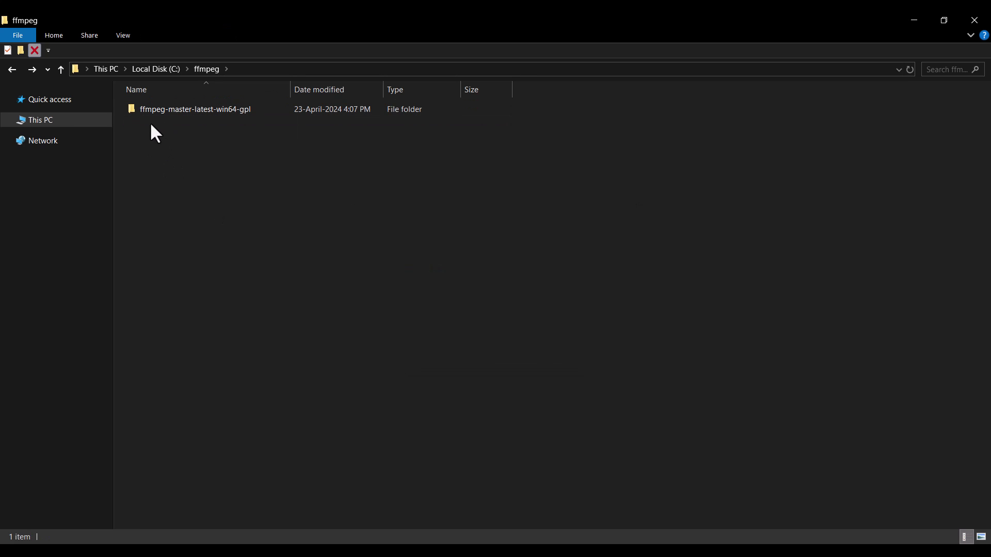
- Move ffmpeg.exe, ffplay.exe and ffprobe.exe from the extracted bin folder into C:\ffmpeg
left_click(156, 110)
double_click(155, 109)
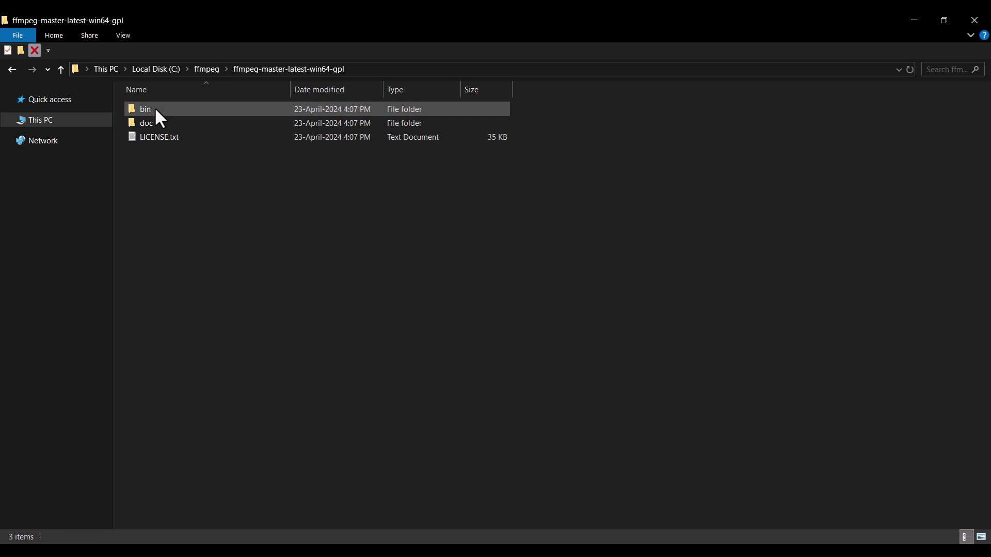
double_click(157, 109)
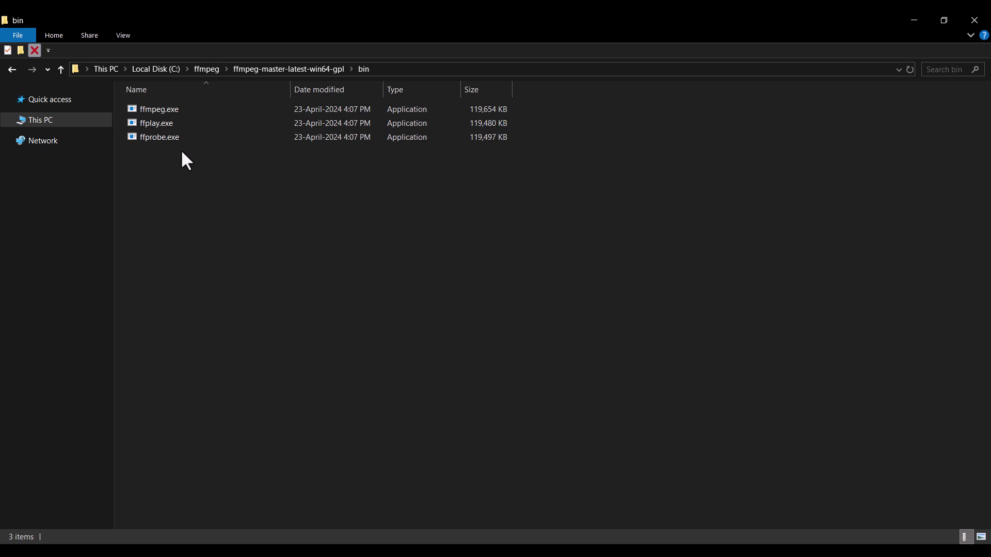
left_click_drag(199, 160, 150, 110)
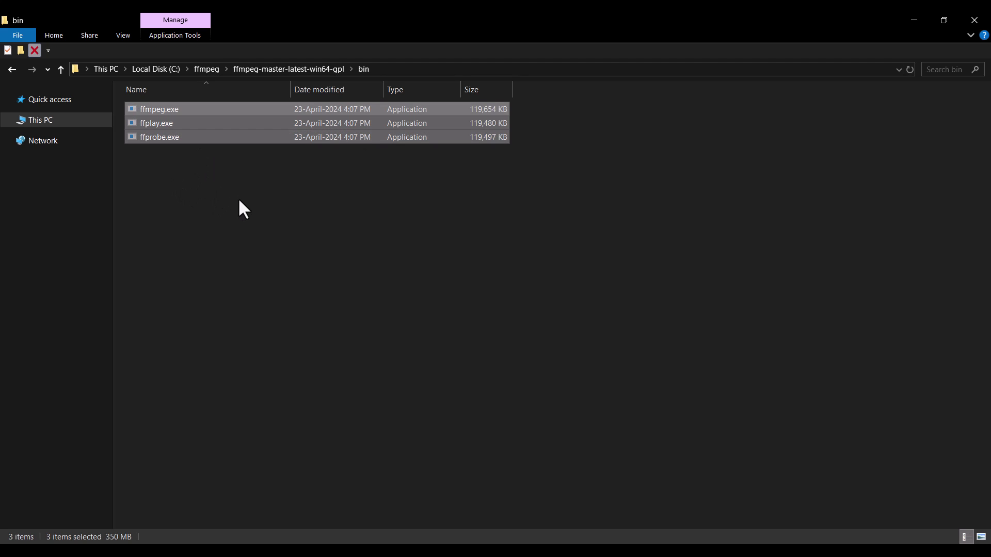
left_click(199, 70)
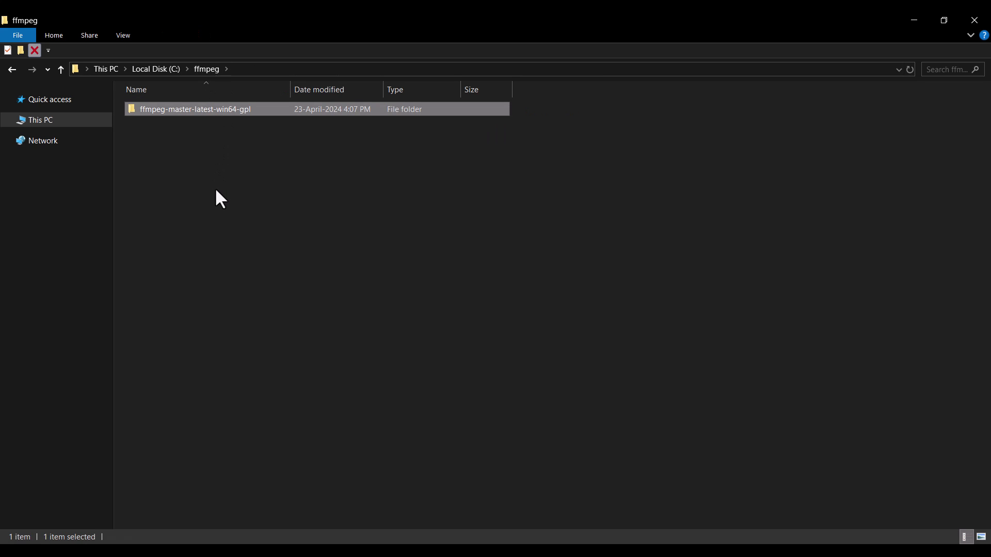
key("ctrl+v")
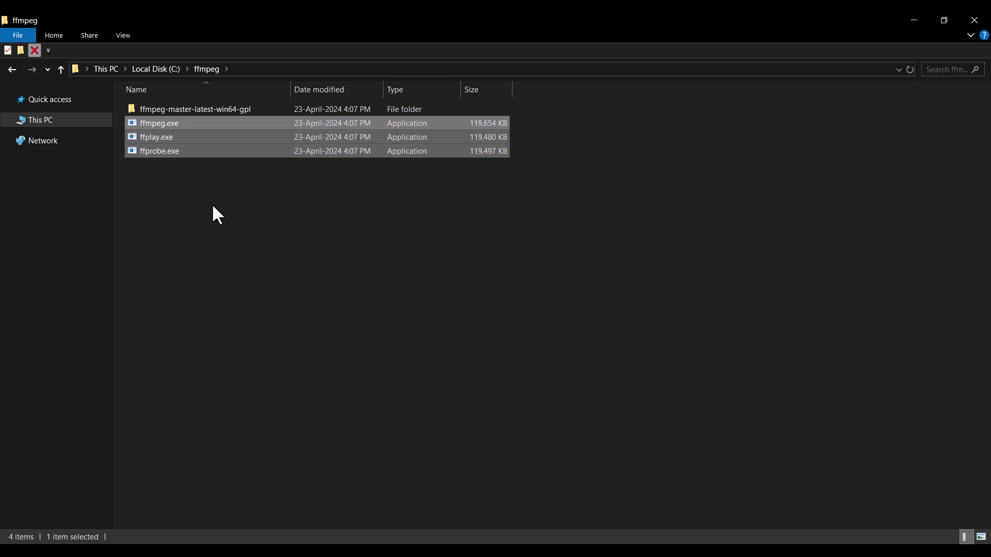
- Permanently delete the extracted ffmpeg-master-latest-win64-gpl folder
left_click(187, 215)
left_click(177, 111)
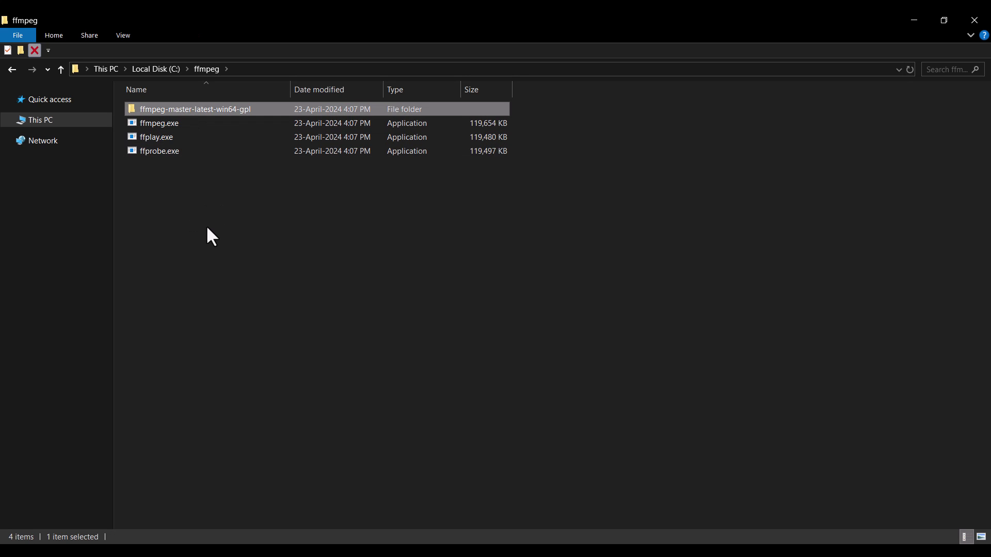
key("shift+Delete")
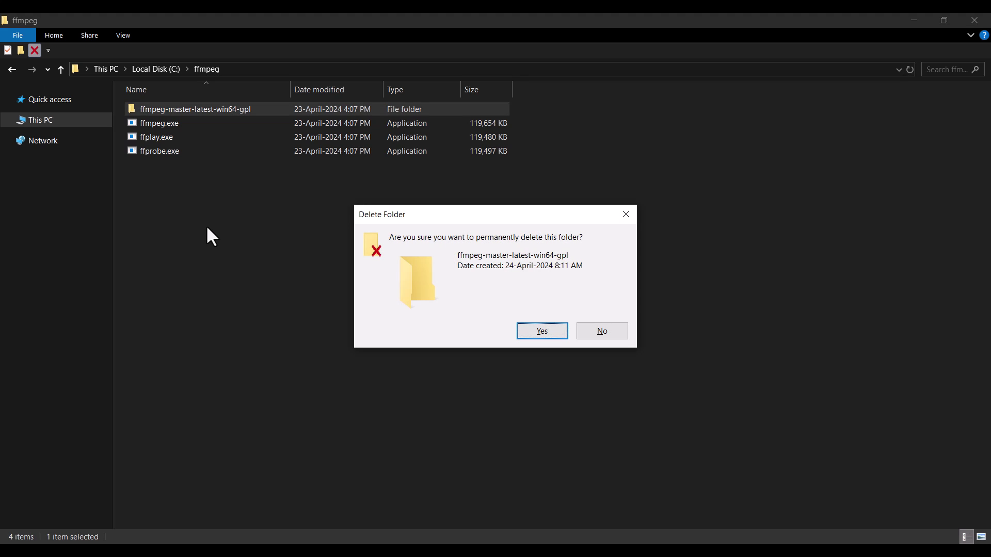
key("Return")
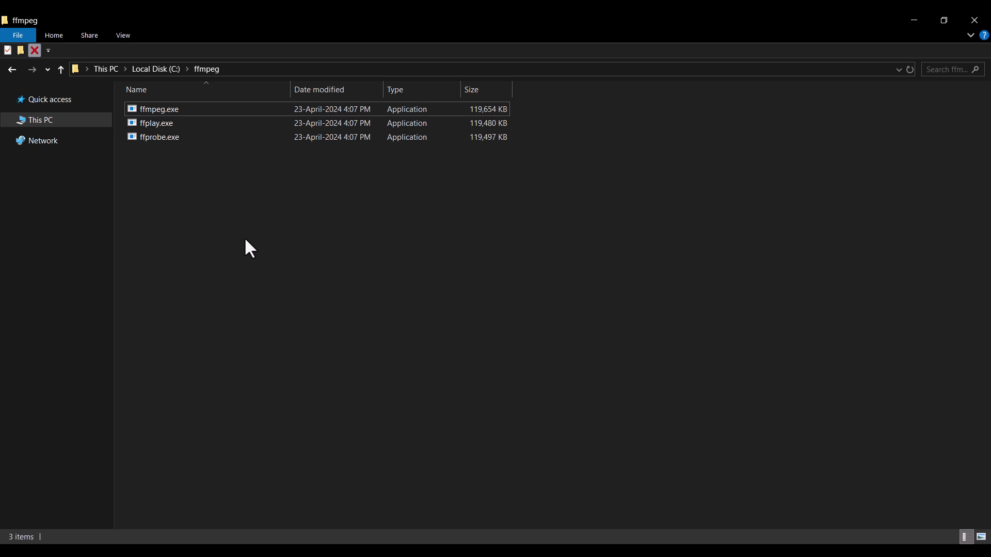
- Copy the C:\ffmpeg path from the address bar
left_click(288, 69)
right_click(106, 73)
left_click(130, 110)
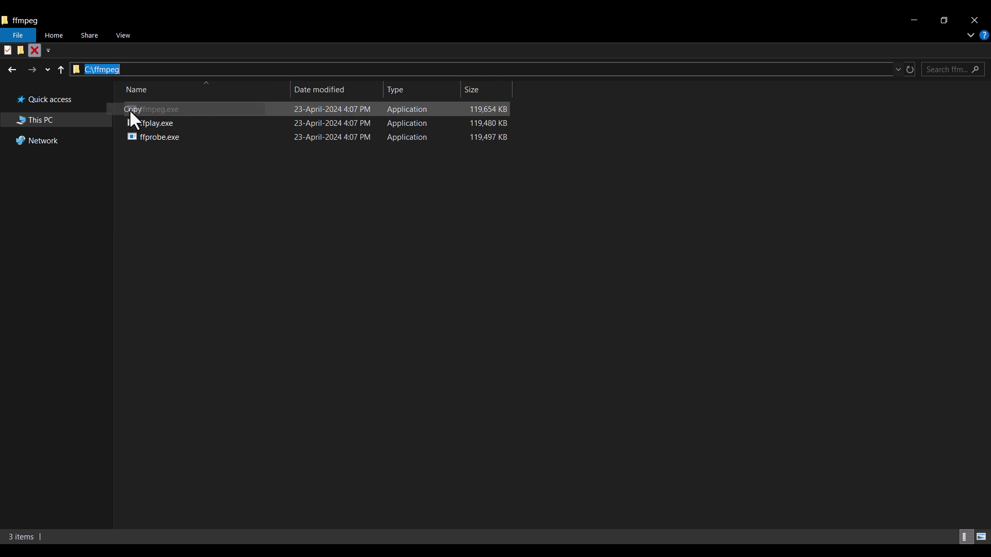
left_click(205, 220)
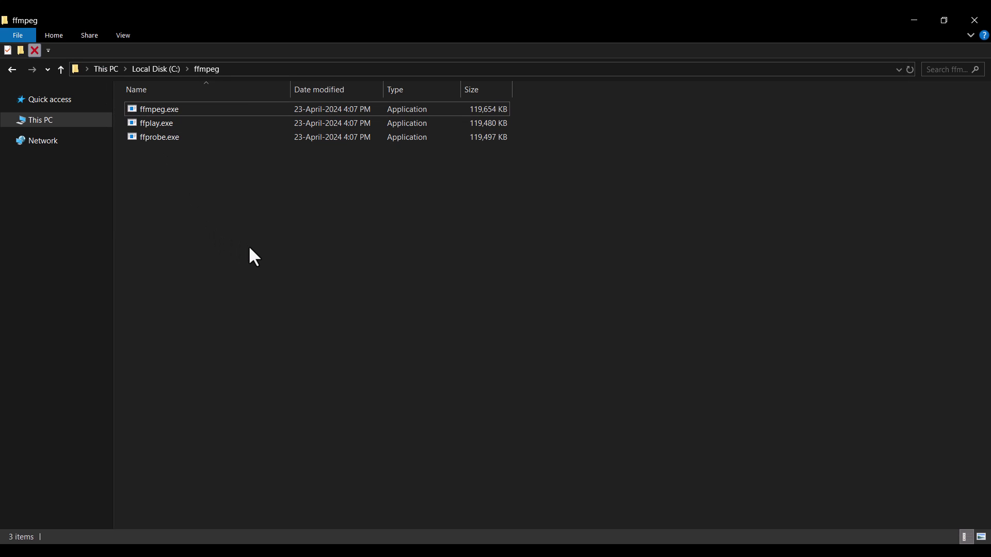
- Search 'edit the system environment variables' and open the Environment Variables dialog from System Properties
key("super")
type("edit the")
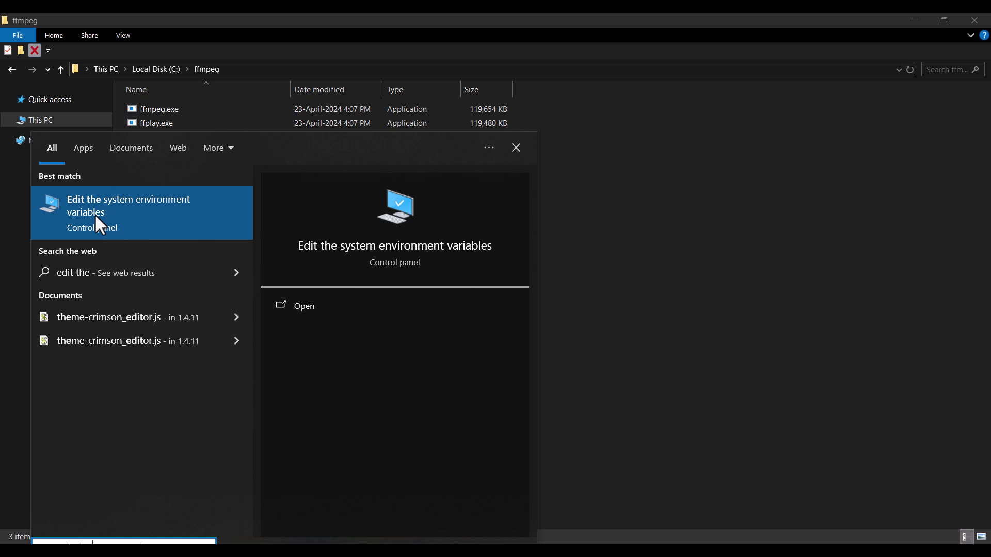
left_click(116, 207)
left_click_drag(187, 58, 495, 122)
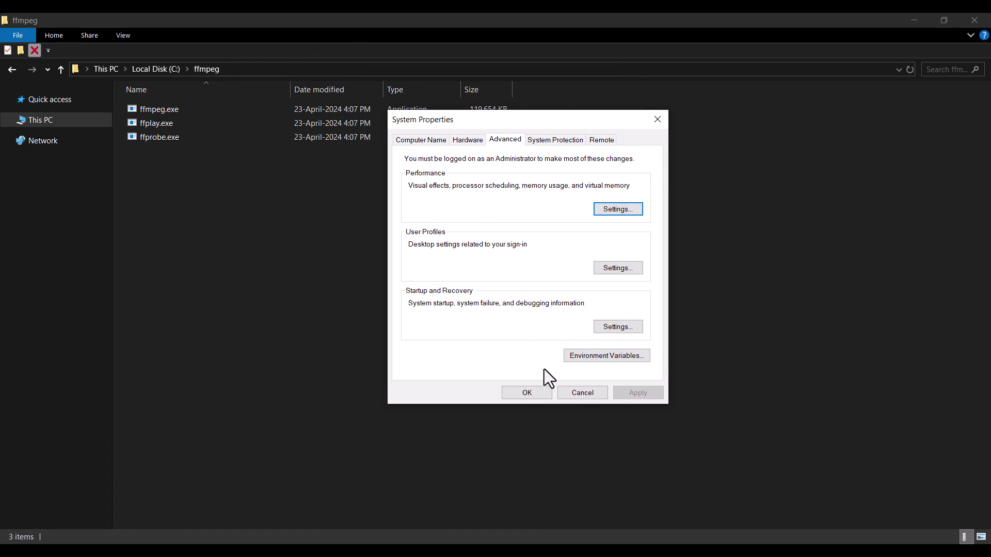
left_click(585, 358)
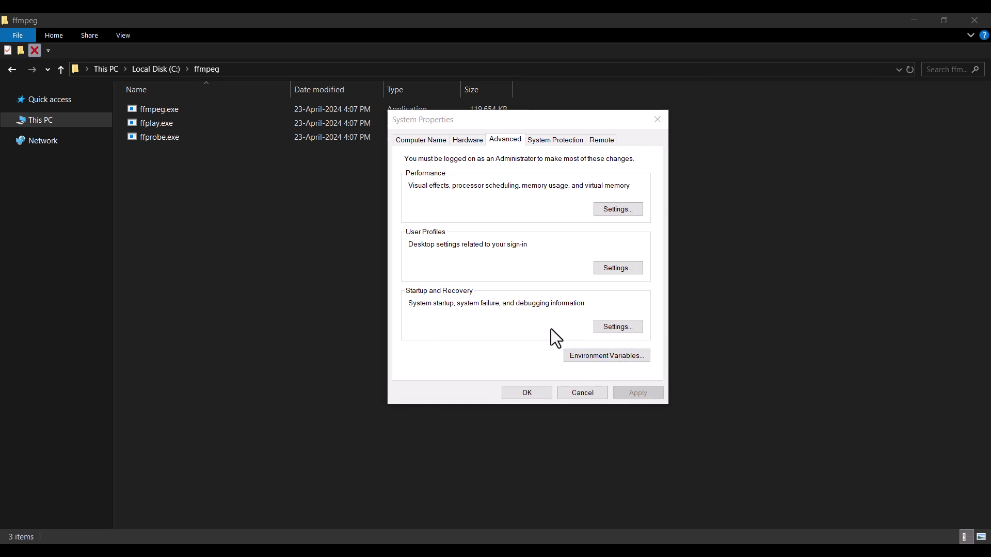
- Add a new C:\ffmpeg entry to the user Path variable and save with OK on every dialog
left_click(356, 162)
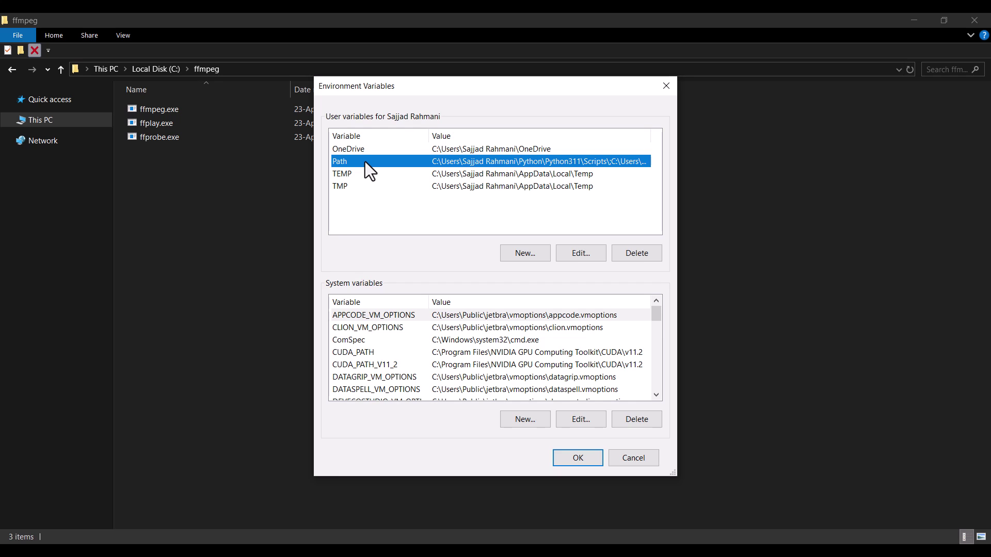
double_click(364, 162)
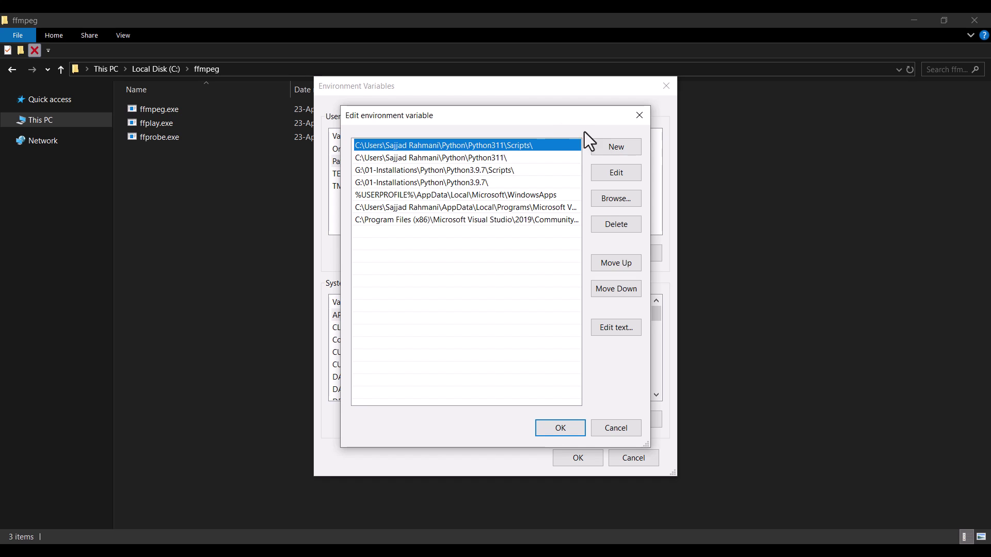
left_click(611, 145)
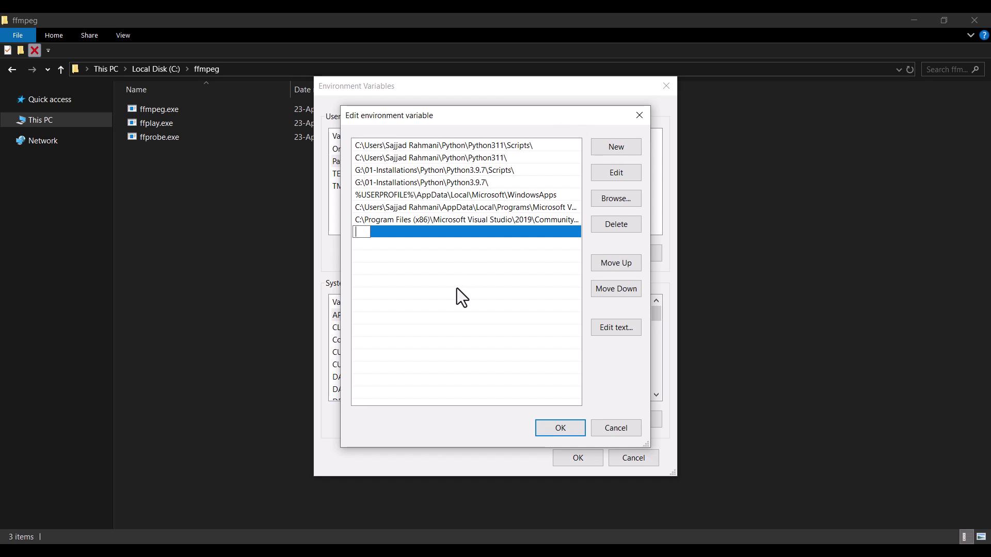
key("ctrl+v")
left_click(568, 428)
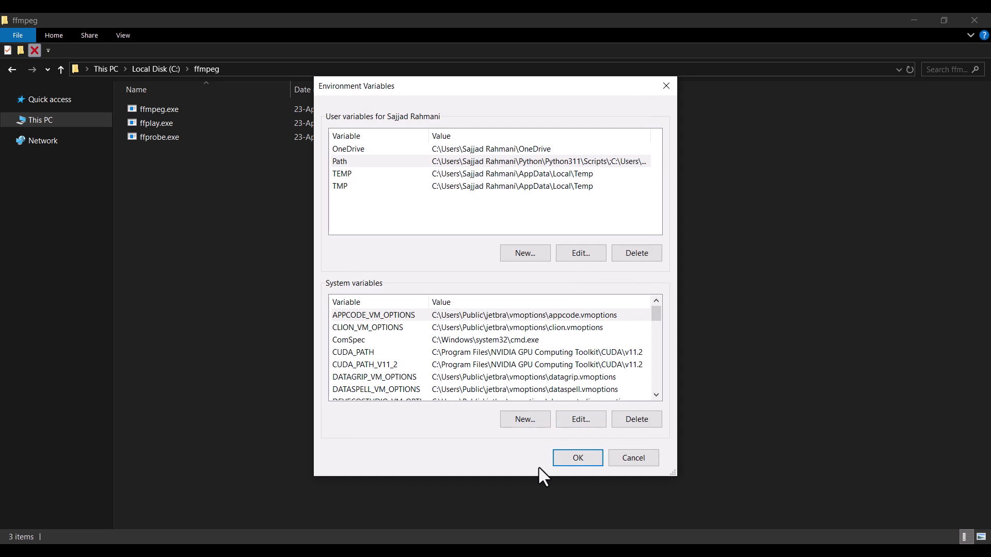
left_click(577, 458)
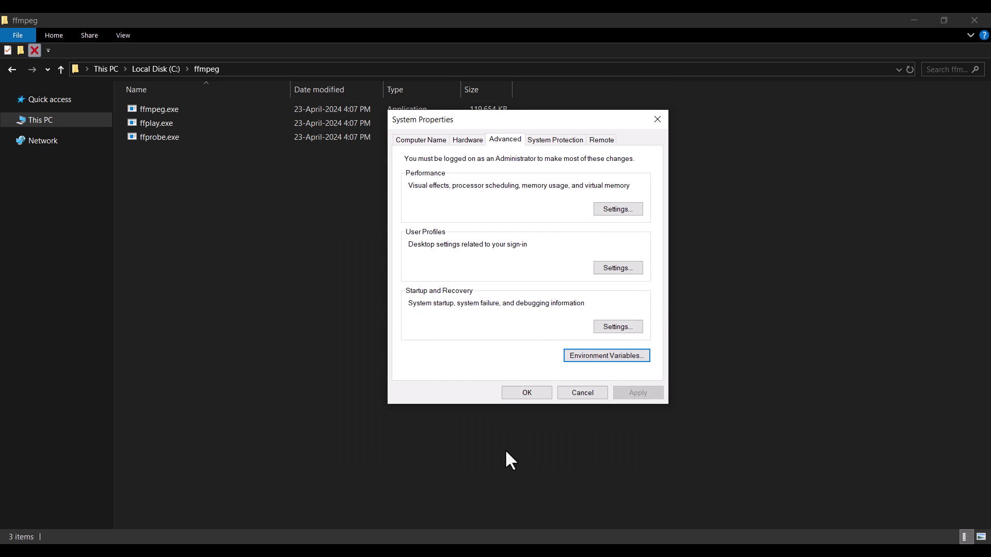
left_click(531, 393)
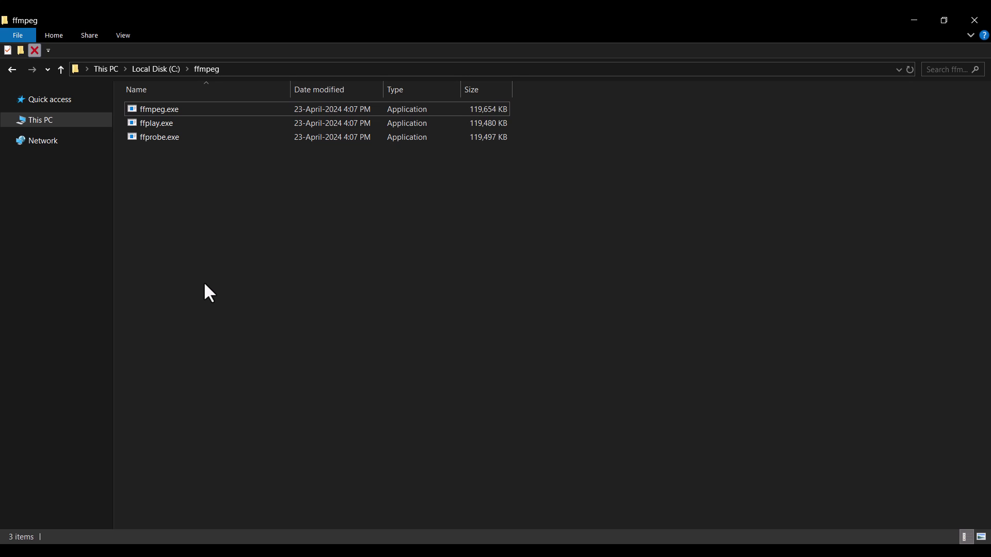
- Launch Command Prompt and run ffmpeg to confirm it prints its build configuration and usage
key("super")
type("comman")
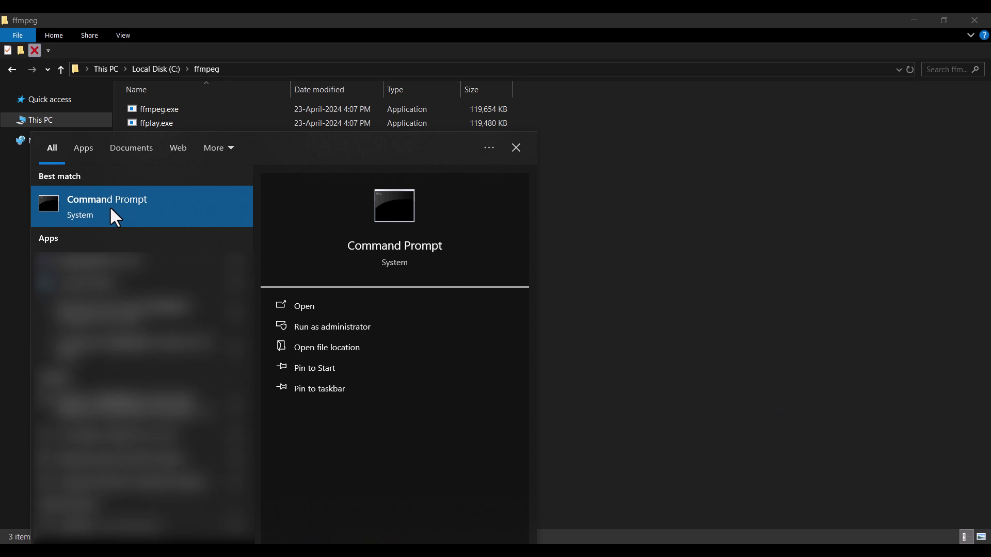
left_click(132, 214)
type("ffmpeg")
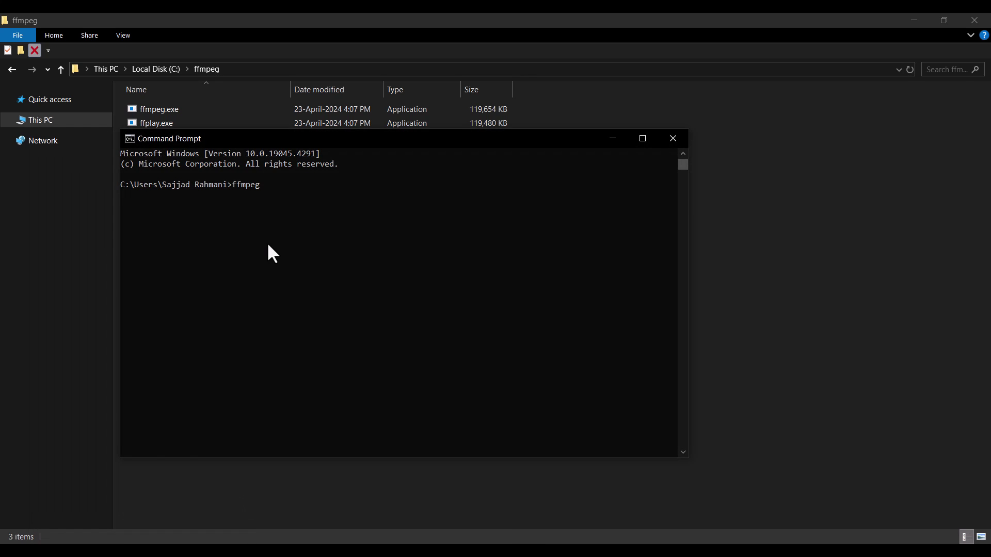
key("Return")
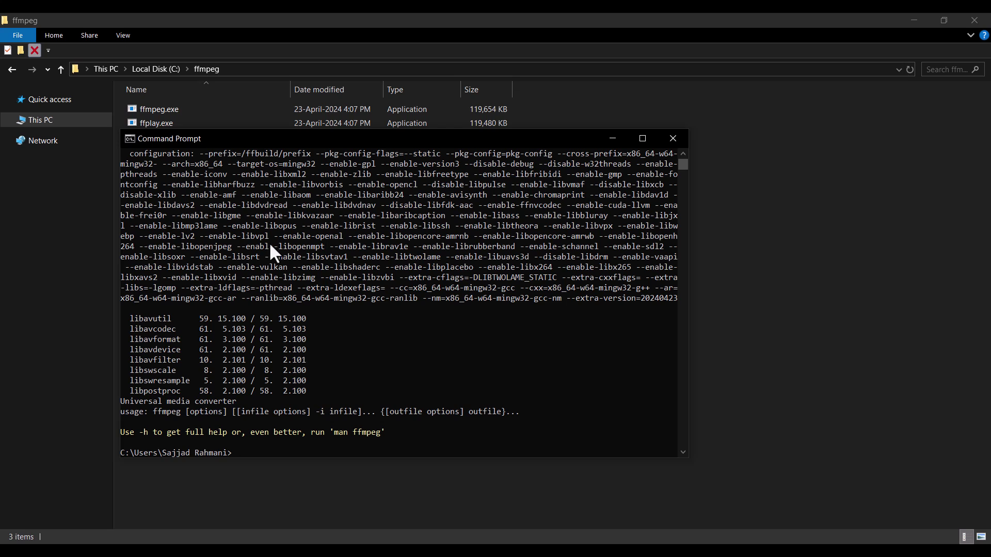